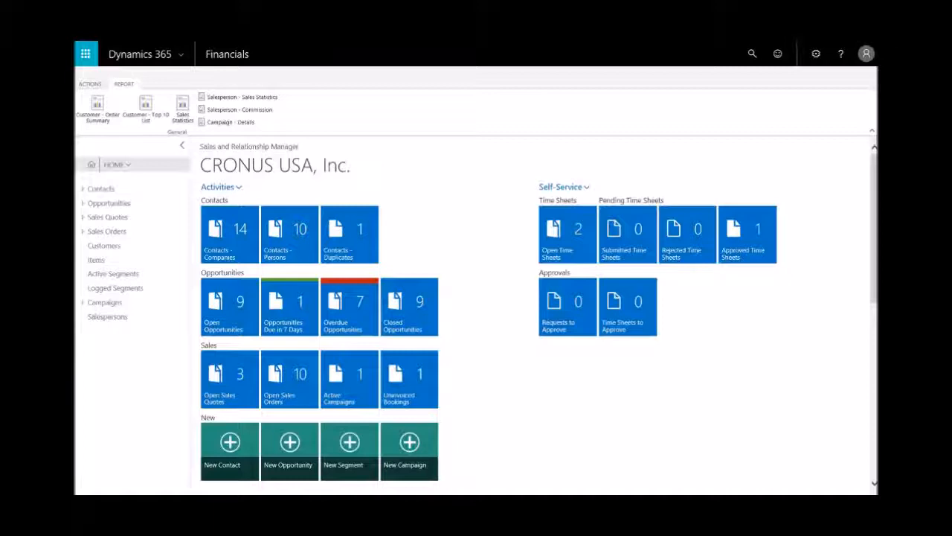
Switch to Teams and open the New Product Launch channel of the CRONUS US - Marketing team
left_click(89, 57)
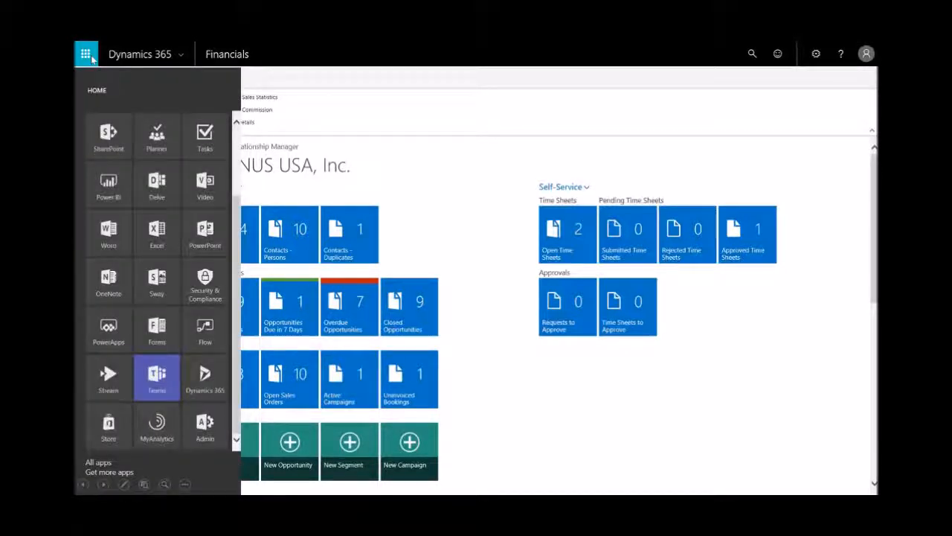
left_click(157, 377)
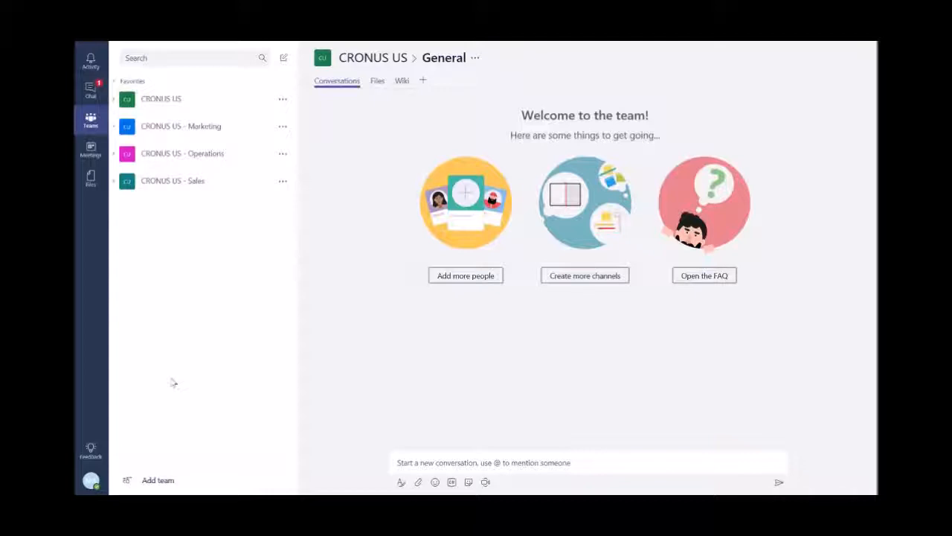
left_click(117, 131)
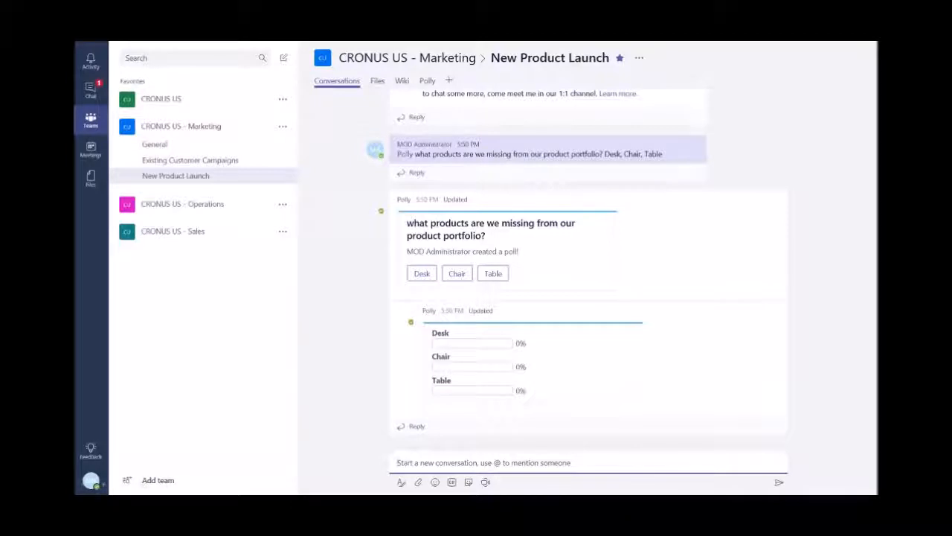
View the Campaign - Details.docx document shared in the channel conversation and close it
scroll(875, 135, "up", 3)
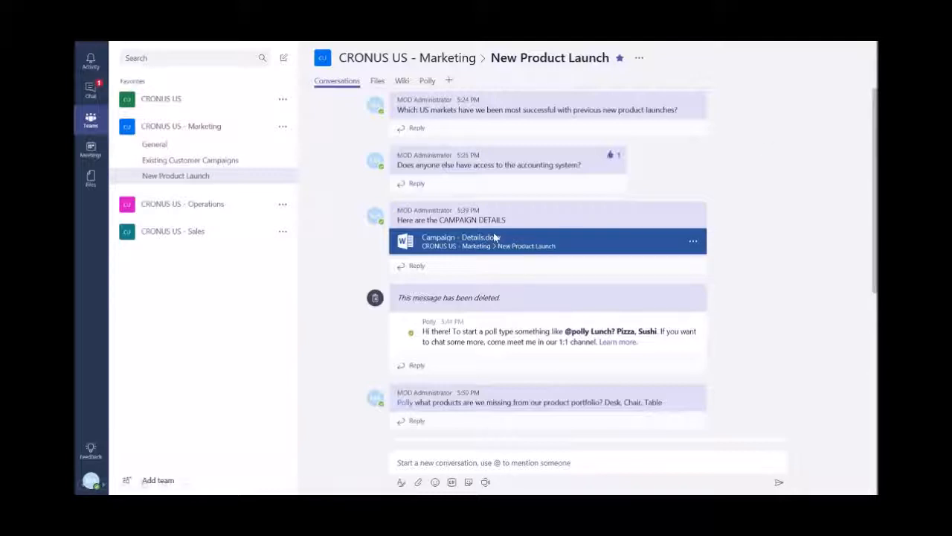
left_click(430, 245)
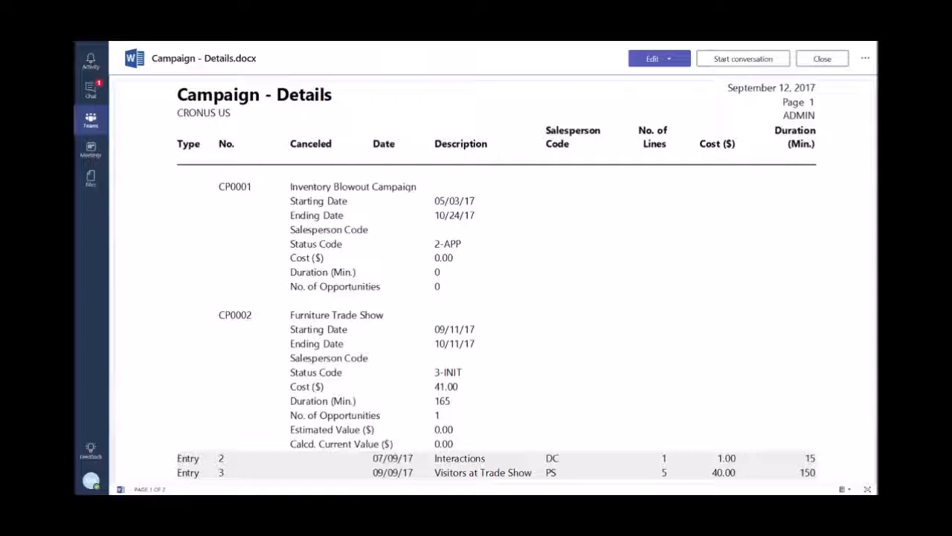
left_click(822, 59)
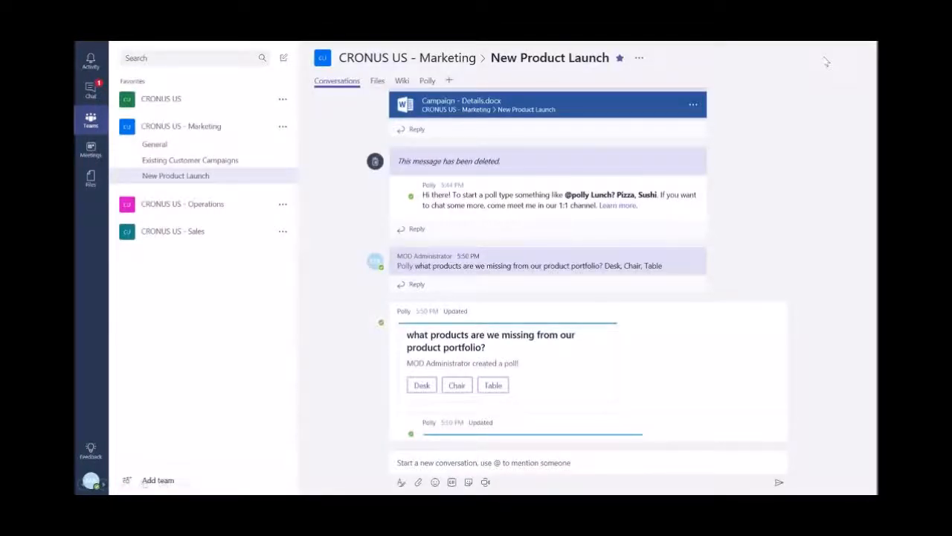
Start a conversation on the channel file Top __ Inventory Items.pdf with the message "Great opportunity to learn about the success of our current products"
left_click(377, 82)
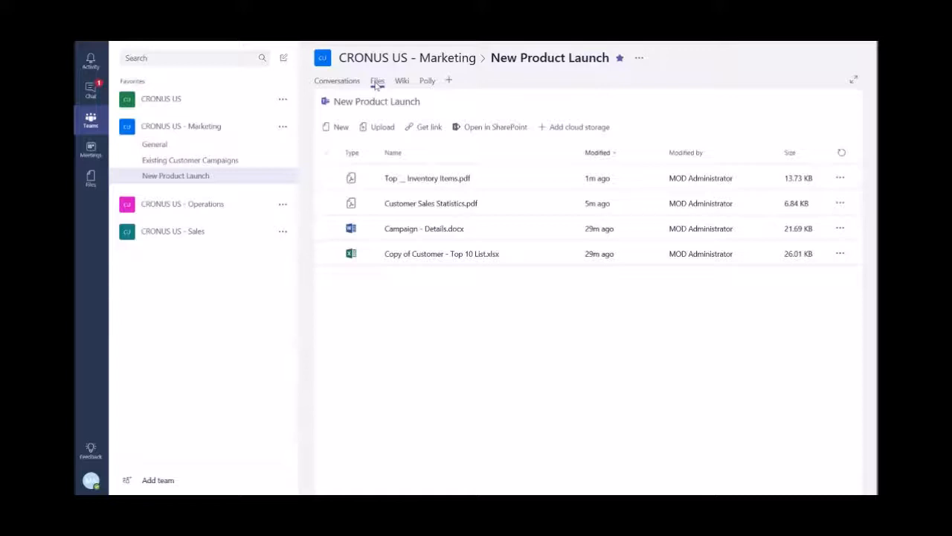
left_click(377, 82)
left_click(438, 186)
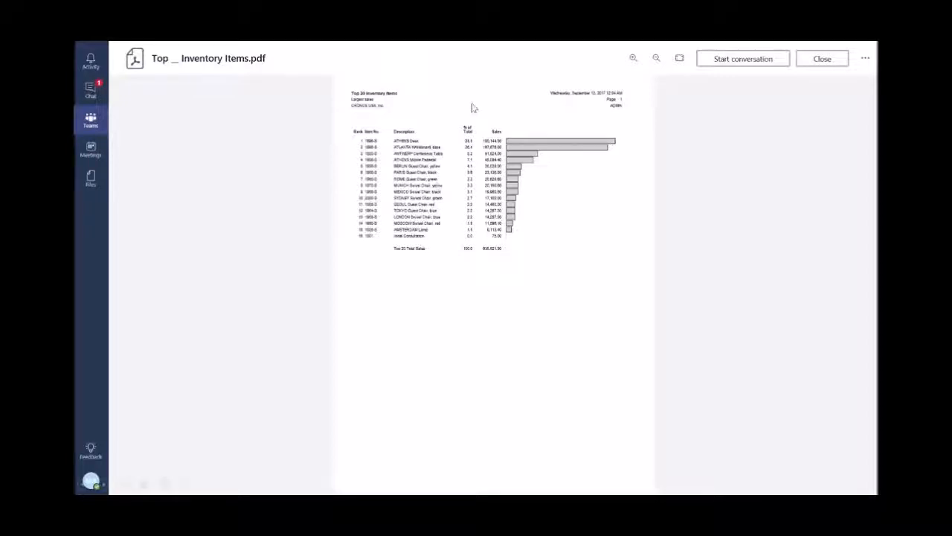
left_click(735, 63)
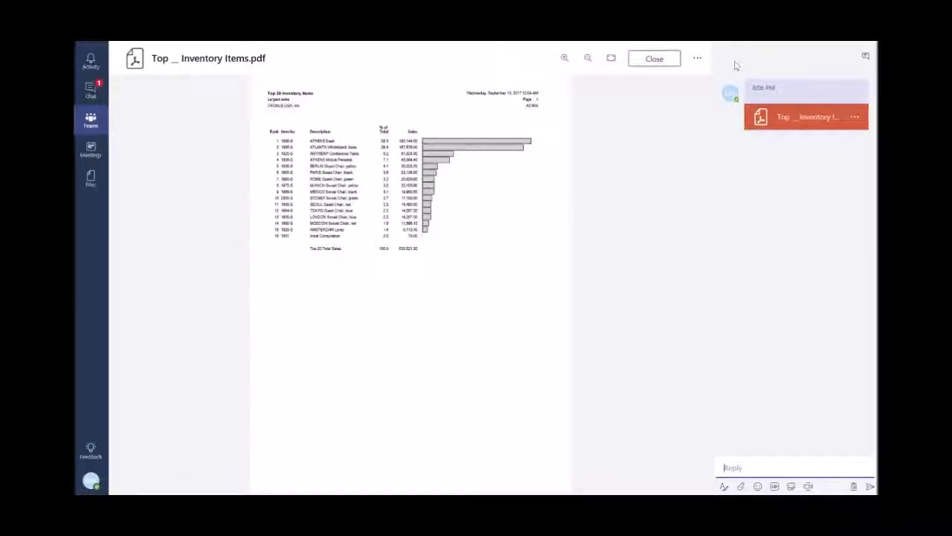
type("Great opportunity to learn about the success of our current products")
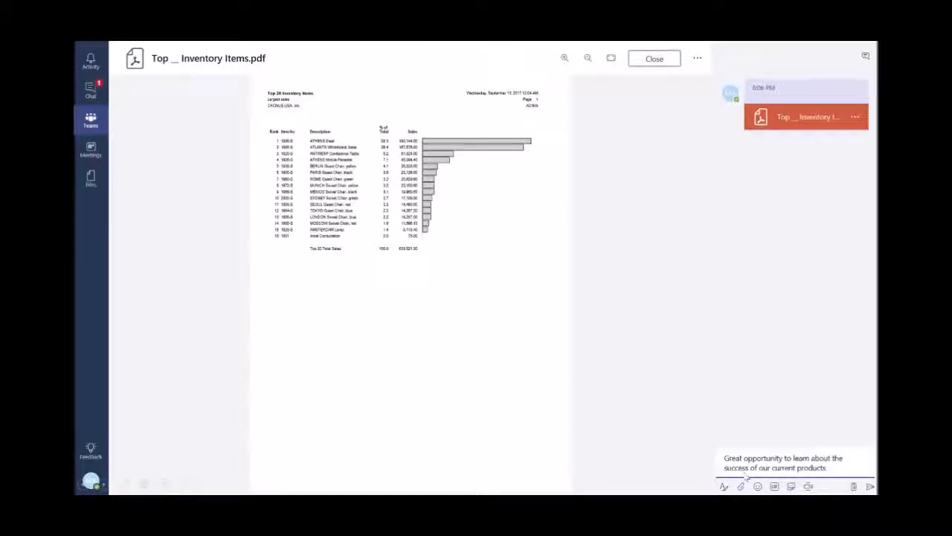
left_click(870, 486)
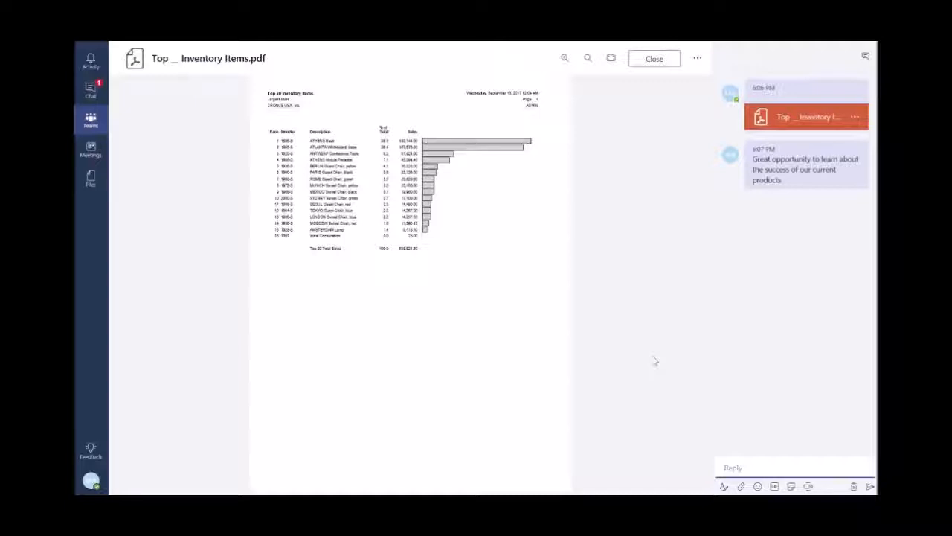
Show the inventory PDF's folder in SharePoint and open the marketing group's shared OneNote notebook
left_click(695, 59)
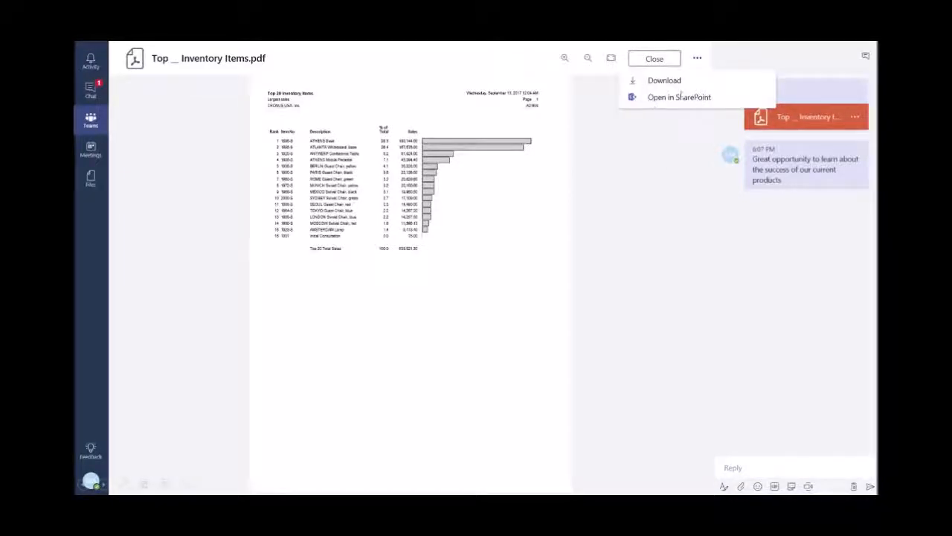
left_click(678, 98)
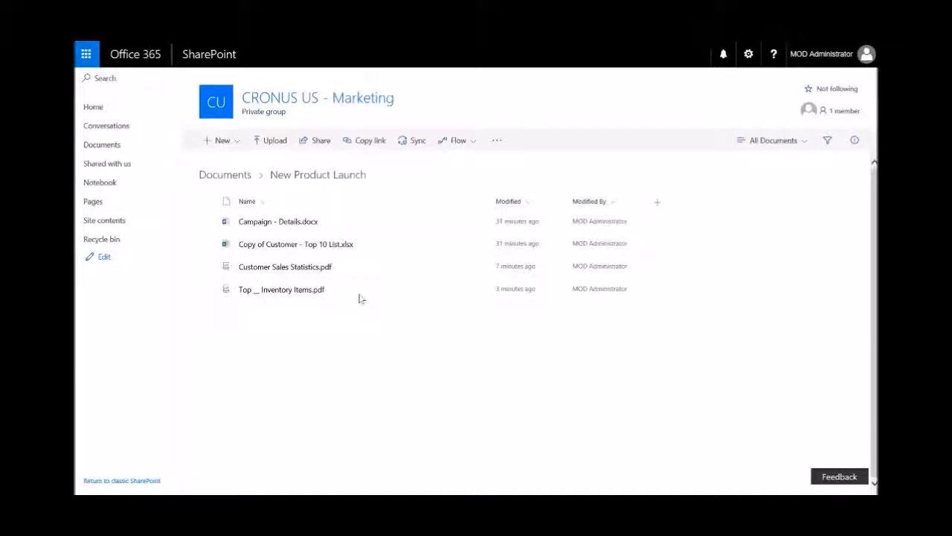
left_click(96, 185)
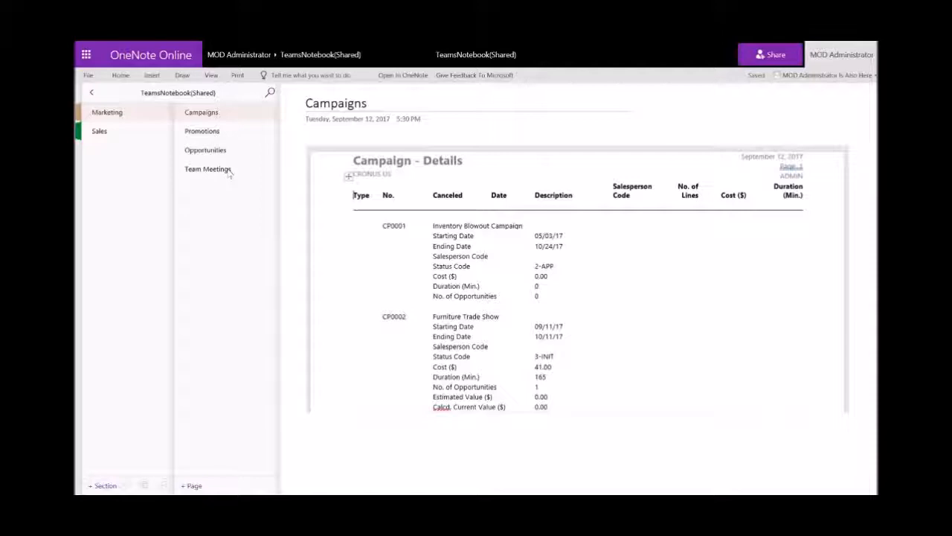
Switch to Dynamics 365 and create the campaign Furniture Trade Show with status 1-PLAN, starting 9/11/2017 and ending 10/11/2017
left_click(90, 61)
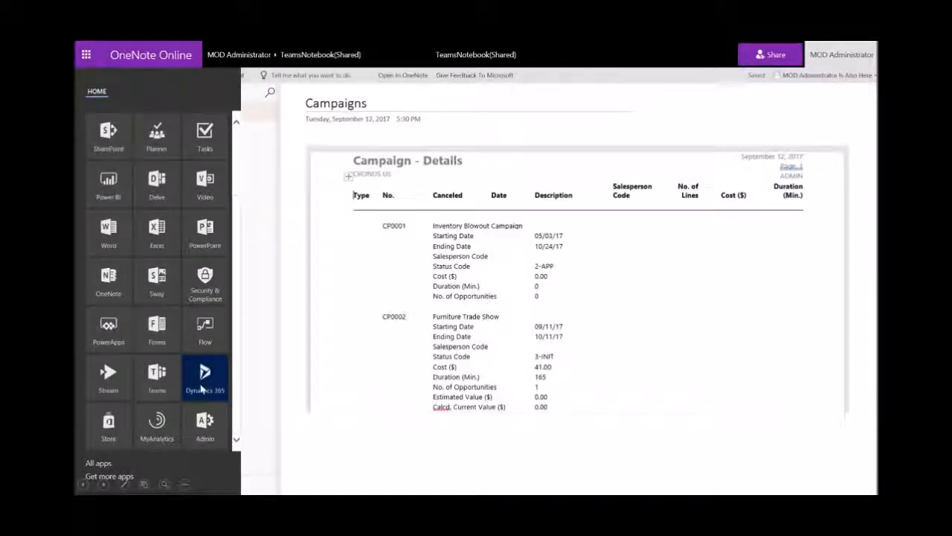
left_click(201, 387)
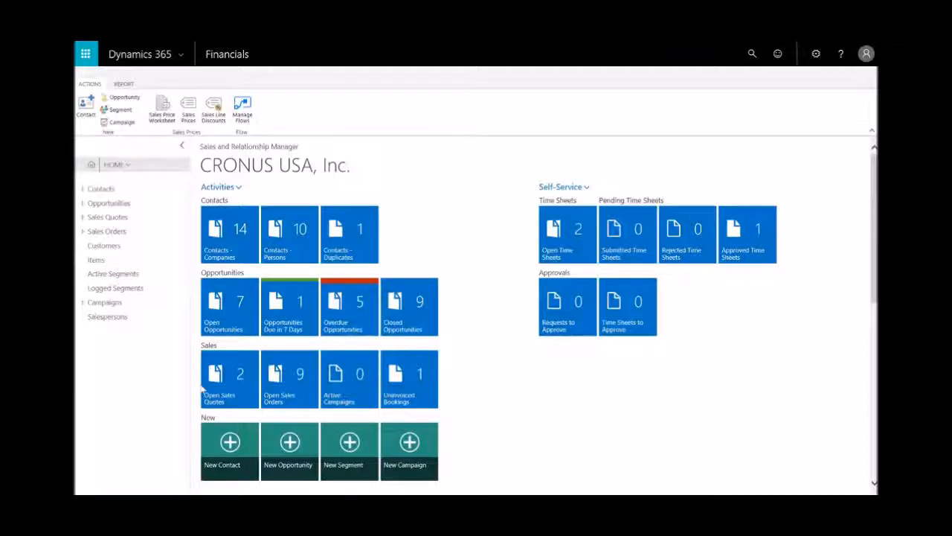
left_click(409, 444)
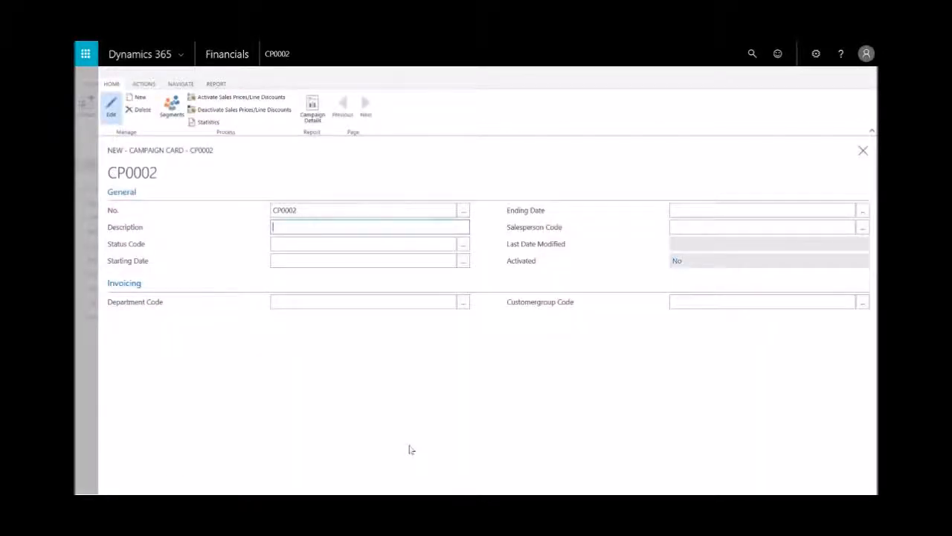
type("Furniture Trade Show")
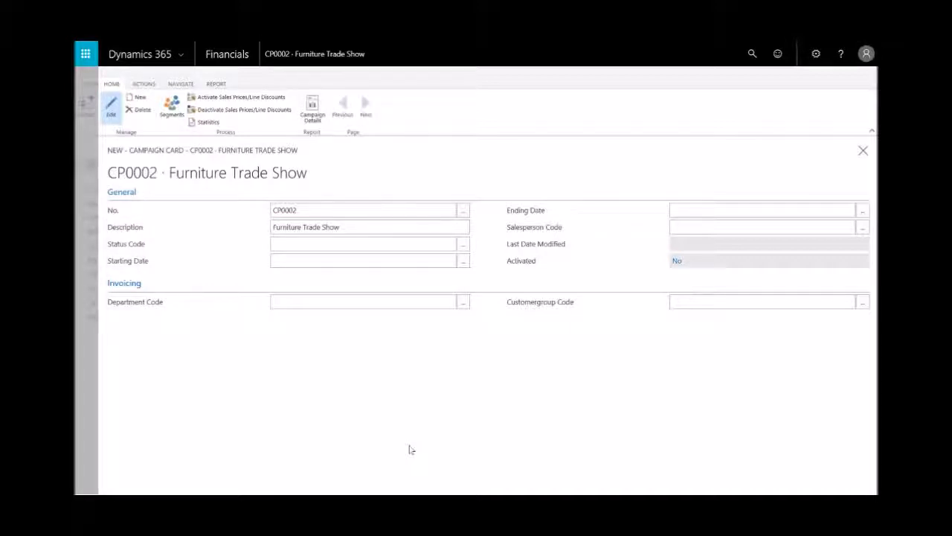
left_click(462, 248)
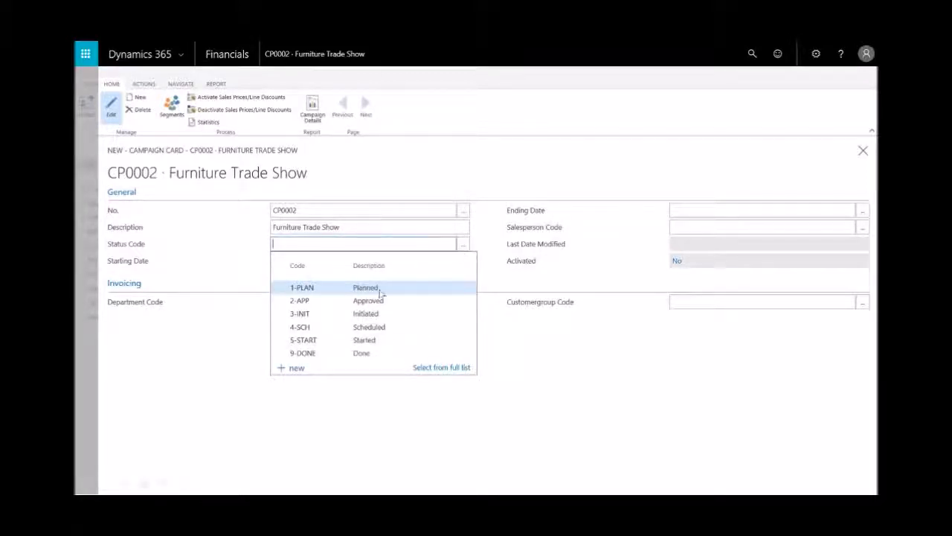
left_click(355, 289)
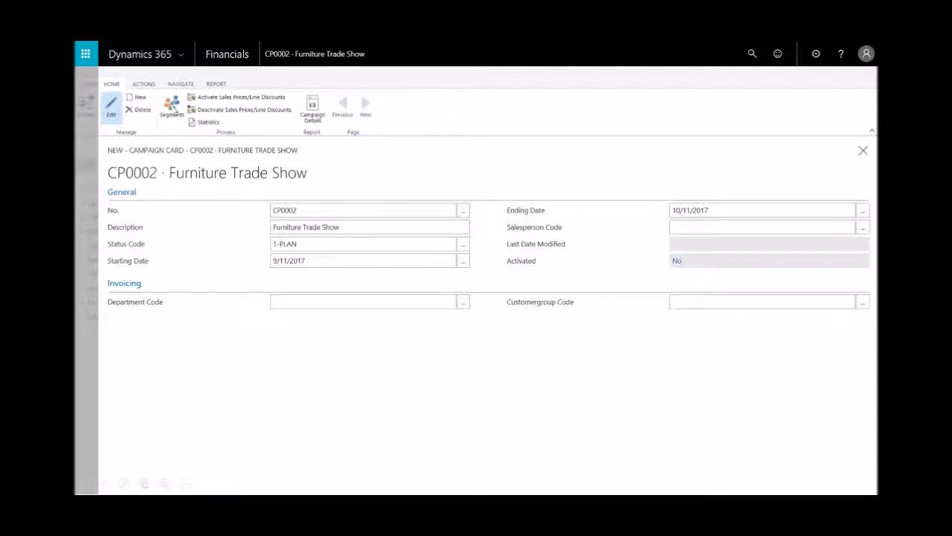
Create the segment Visitors at Trade Show for the campaign and add the contacts whose Business Relation Code is CUST
left_click(174, 109)
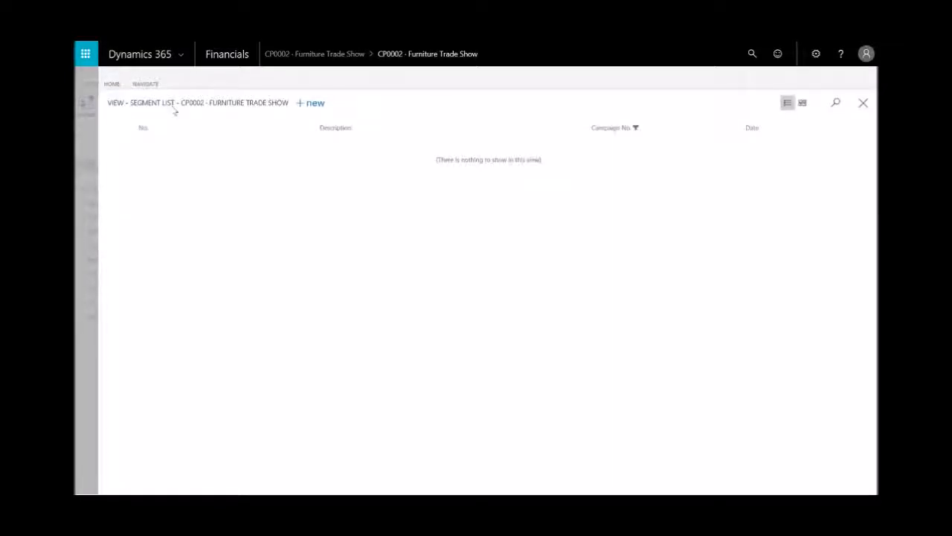
left_click(314, 103)
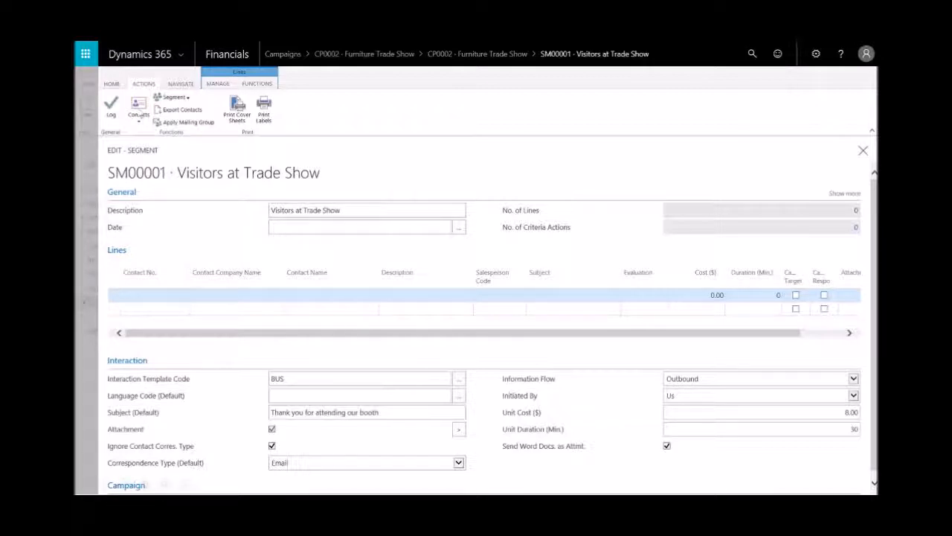
left_click(139, 113)
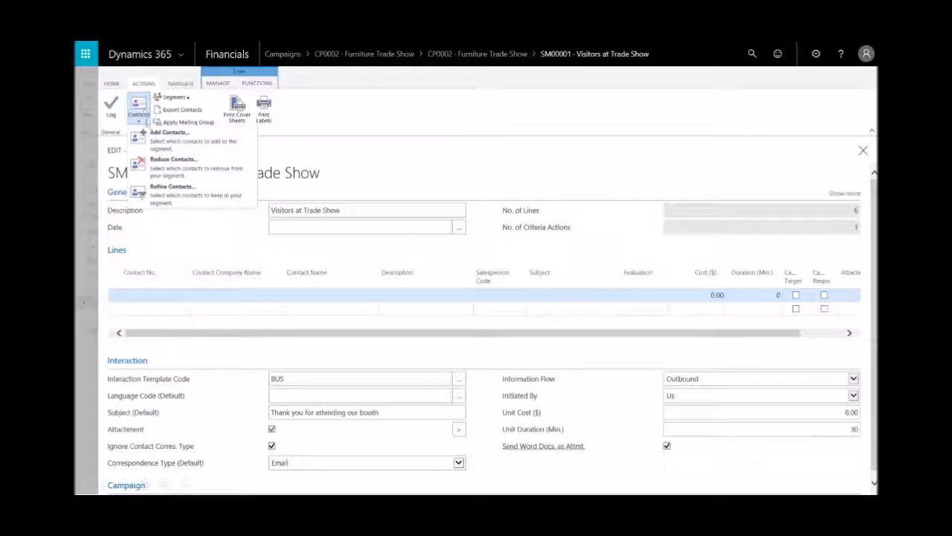
left_click(218, 149)
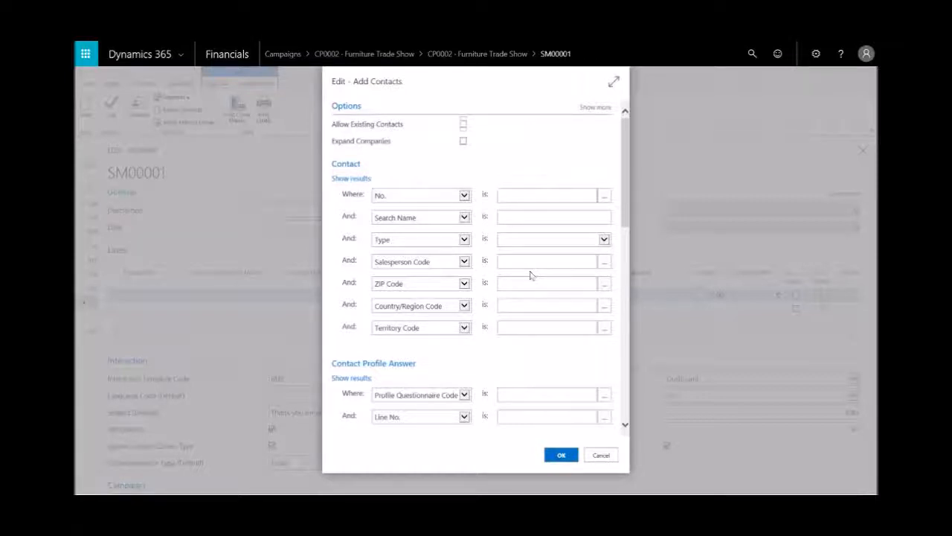
scroll(627, 390, "down", 10)
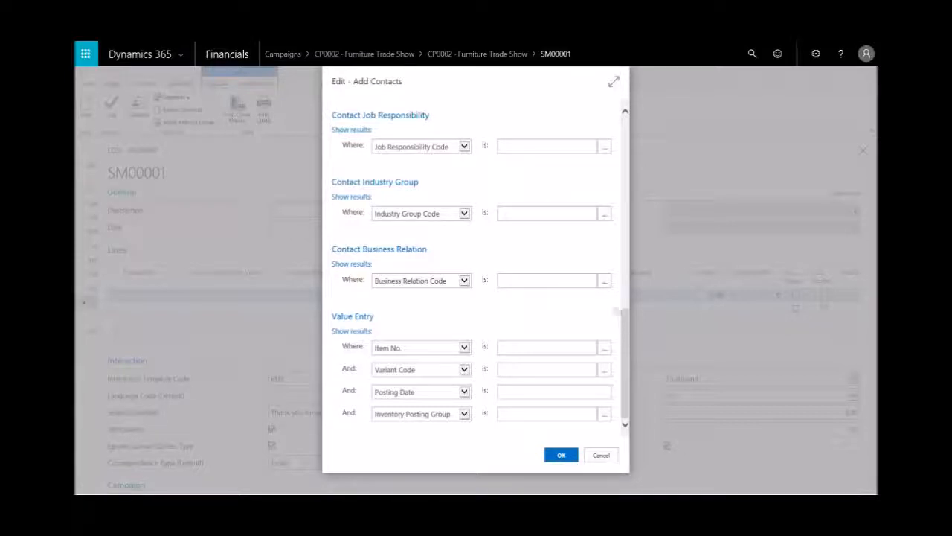
left_click(604, 286)
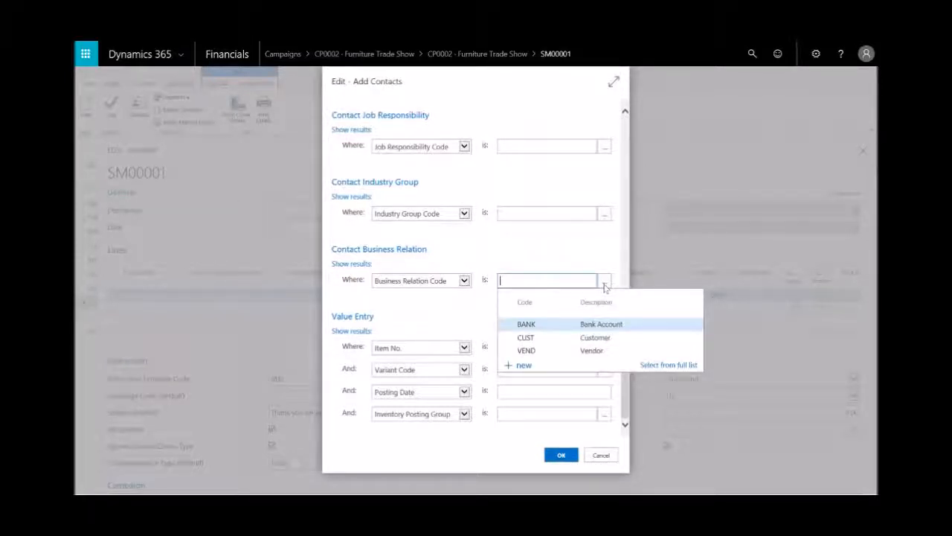
left_click(604, 339)
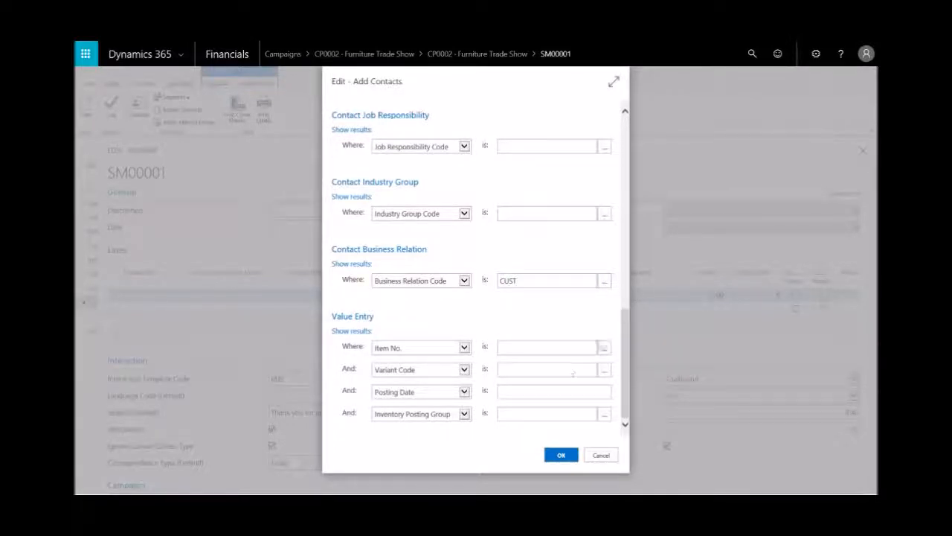
left_click(562, 455)
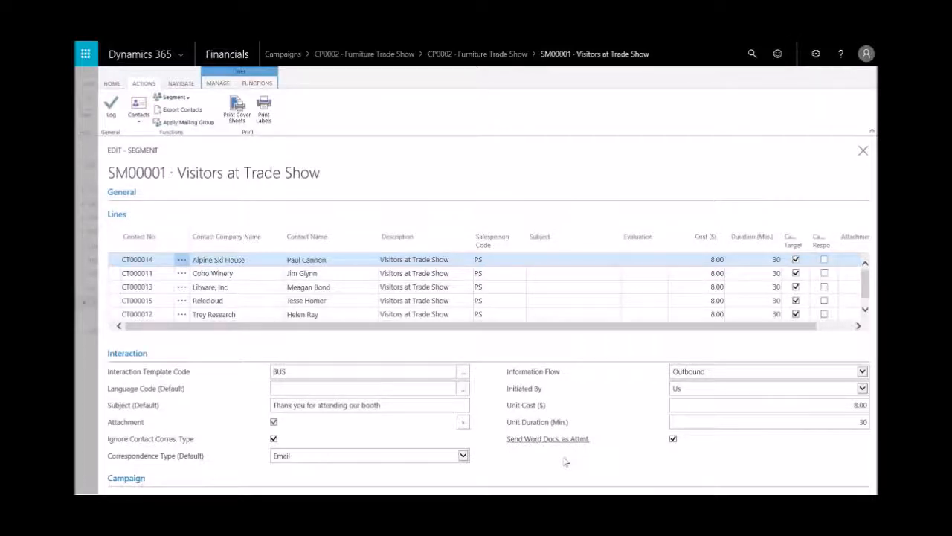
left_click(862, 152)
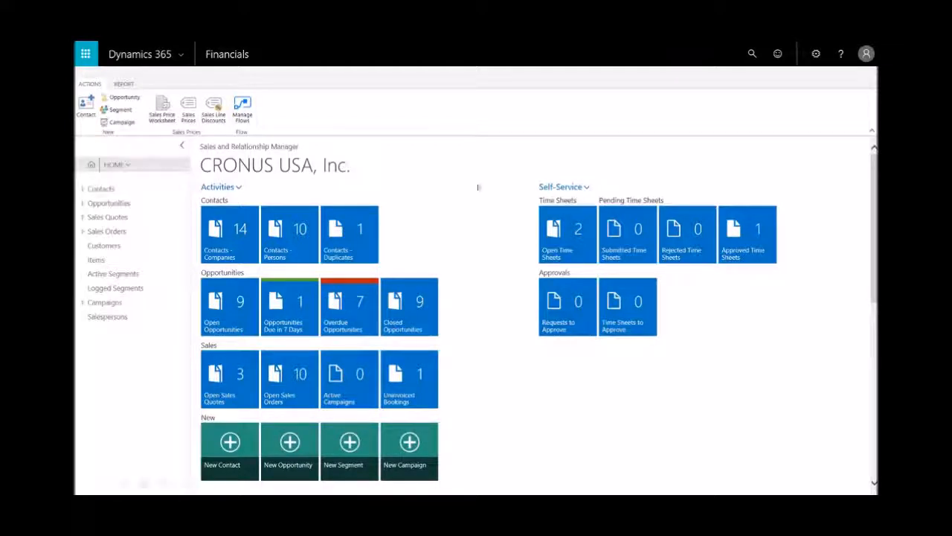
Activate the sales prices and line discounts of the Furniture Trade Show campaign in the campaign list
left_click(105, 304)
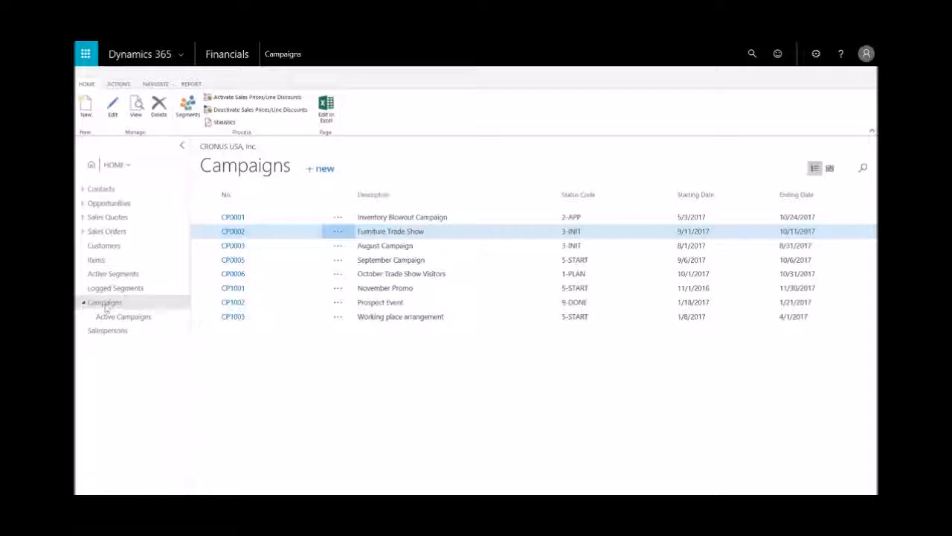
left_click(253, 99)
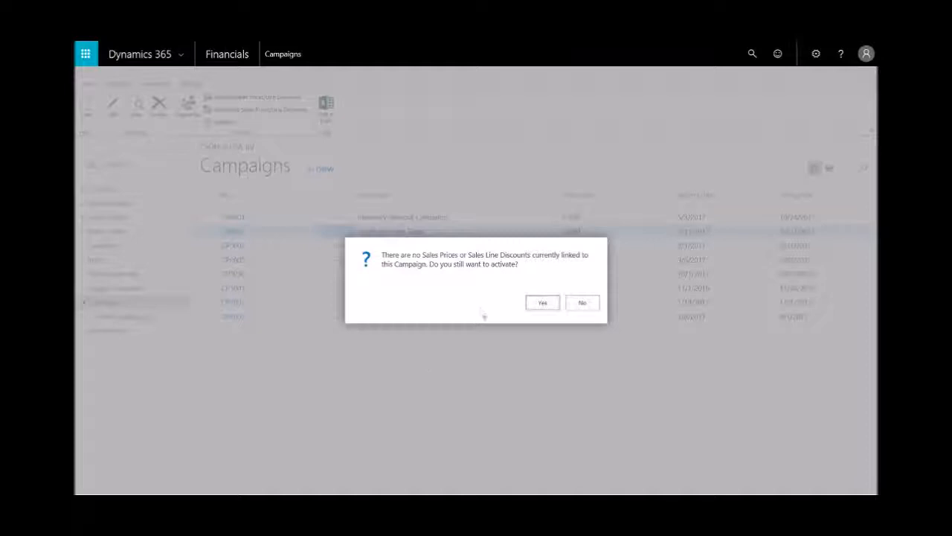
left_click(543, 304)
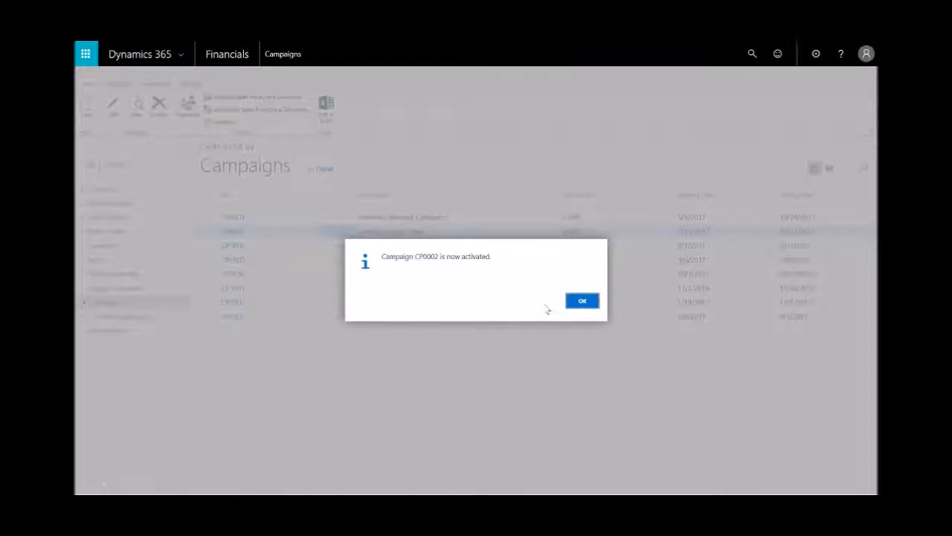
left_click(574, 304)
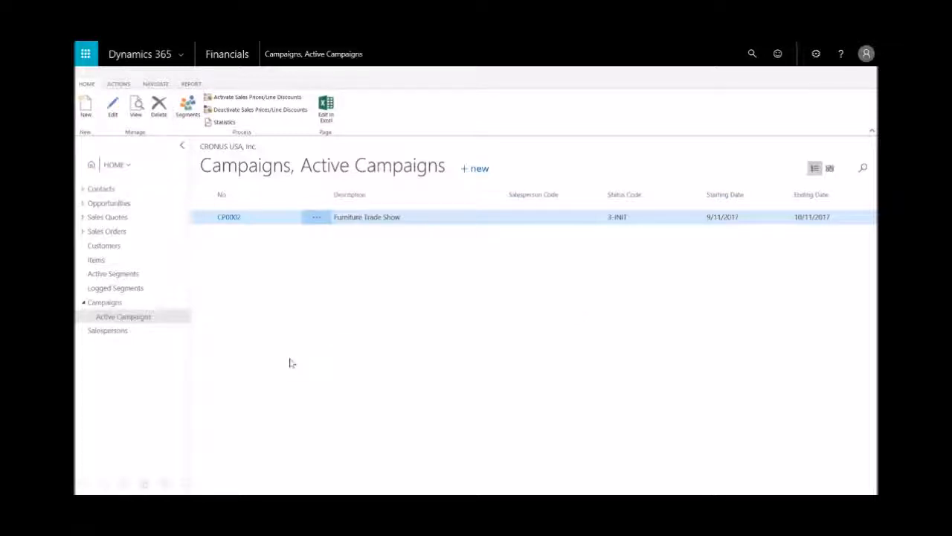
Open the active Furniture Trade Show campaign's card and view its segments
left_click(217, 218)
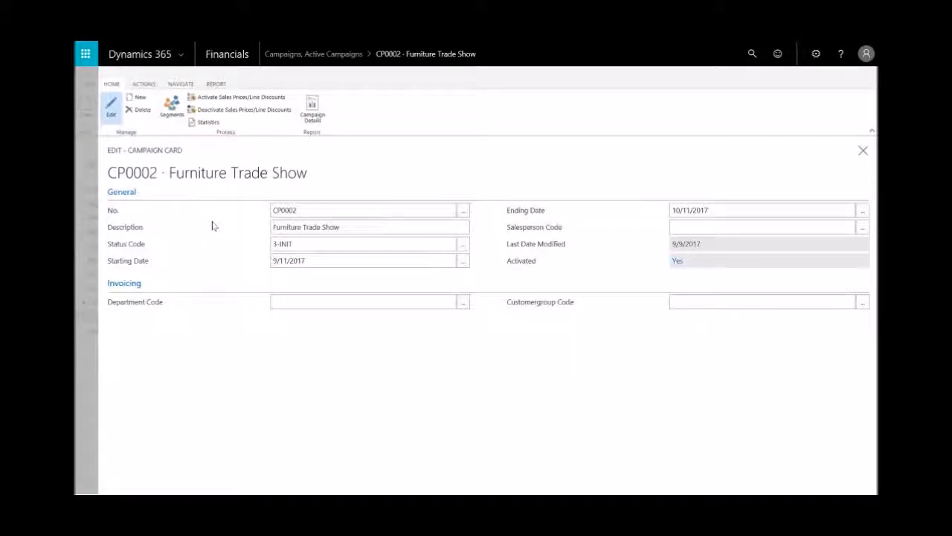
left_click(172, 108)
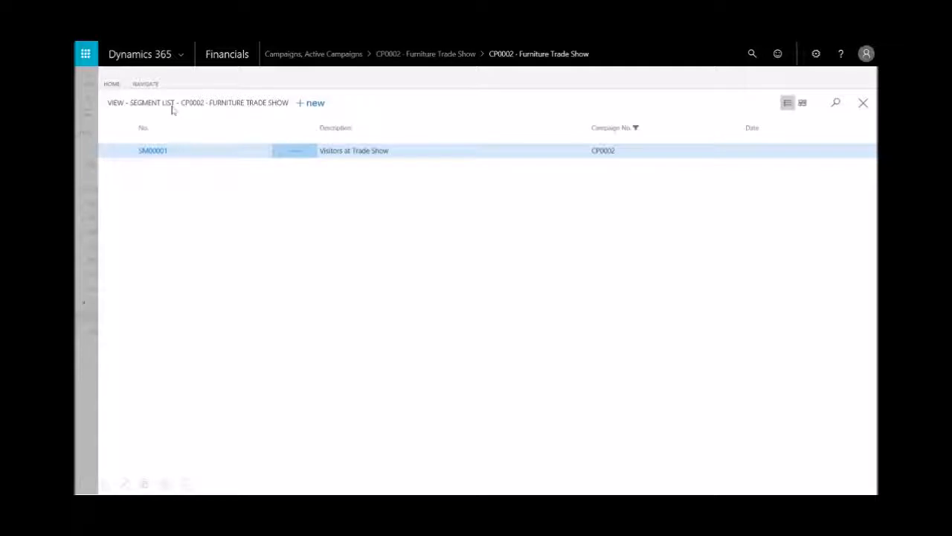
Open the Visitors at Trade Show segment and log it with Send Attachments enabled and no follow-up segment
left_click(159, 150)
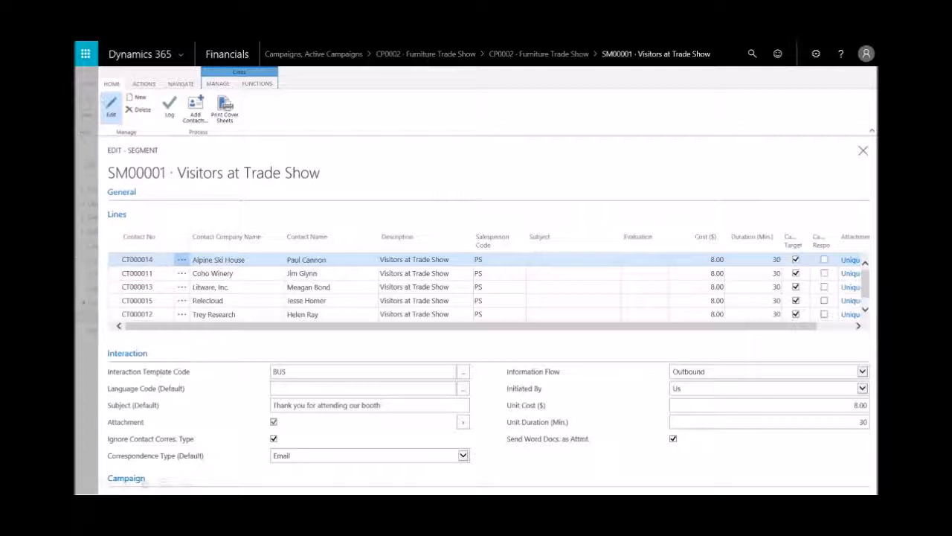
left_click(169, 107)
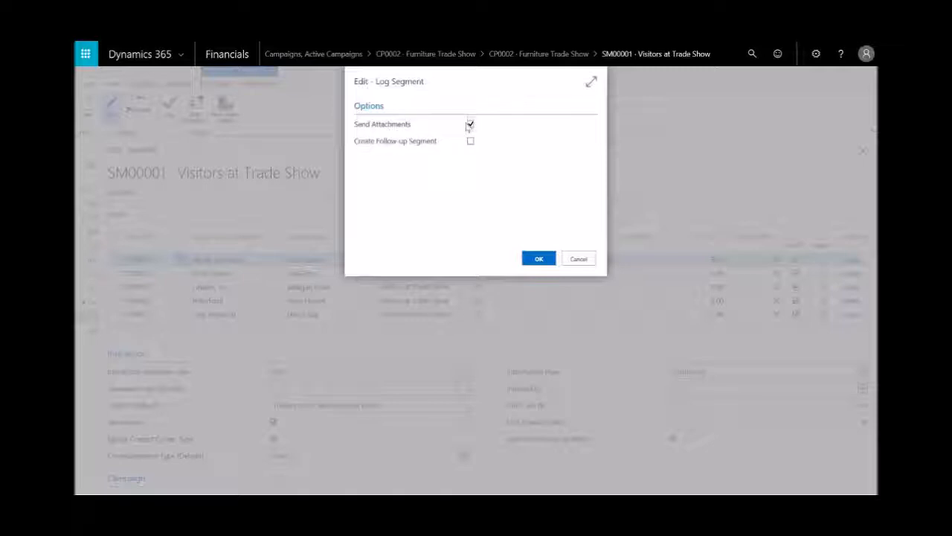
left_click(539, 260)
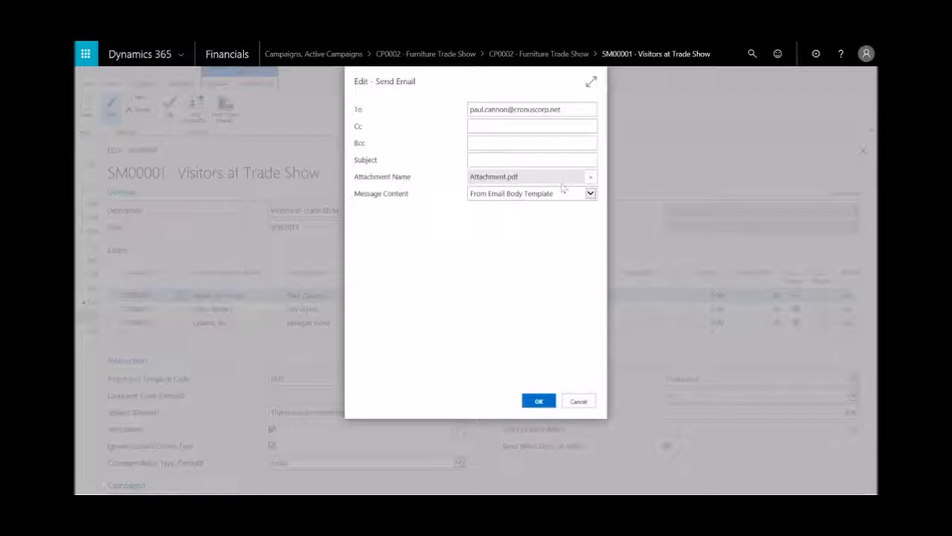
Review the pages of Attachment.pdf from the email draft, then send the email with the From Email Body Template content
left_click(592, 182)
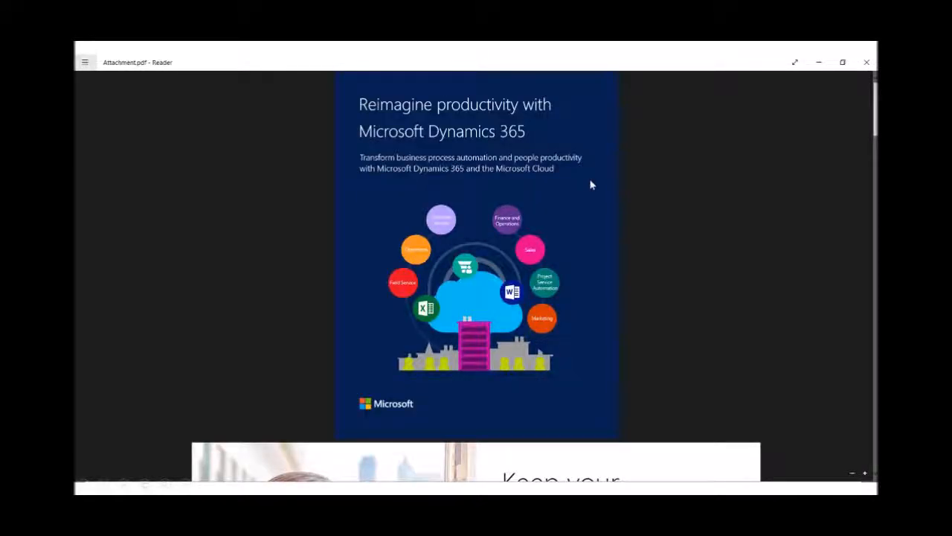
left_click(875, 417)
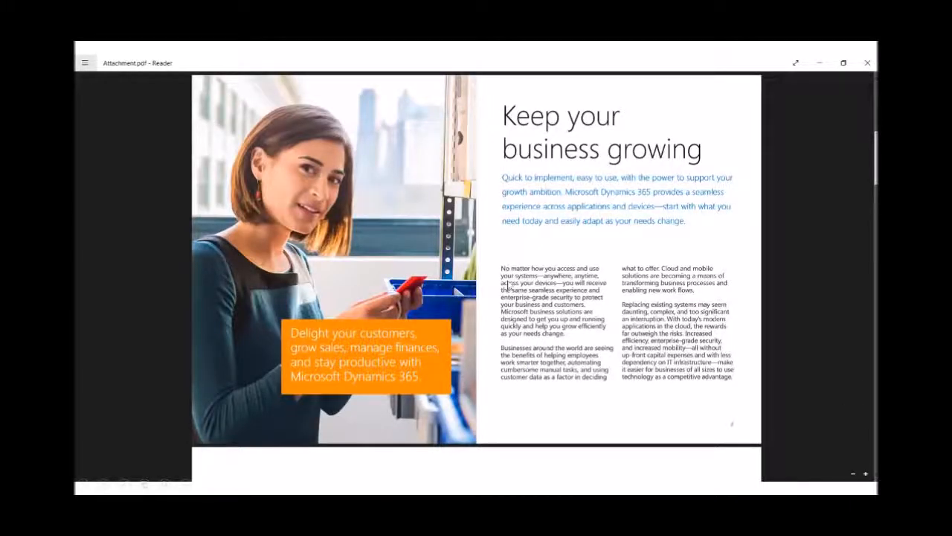
left_click(868, 64)
left_click(538, 399)
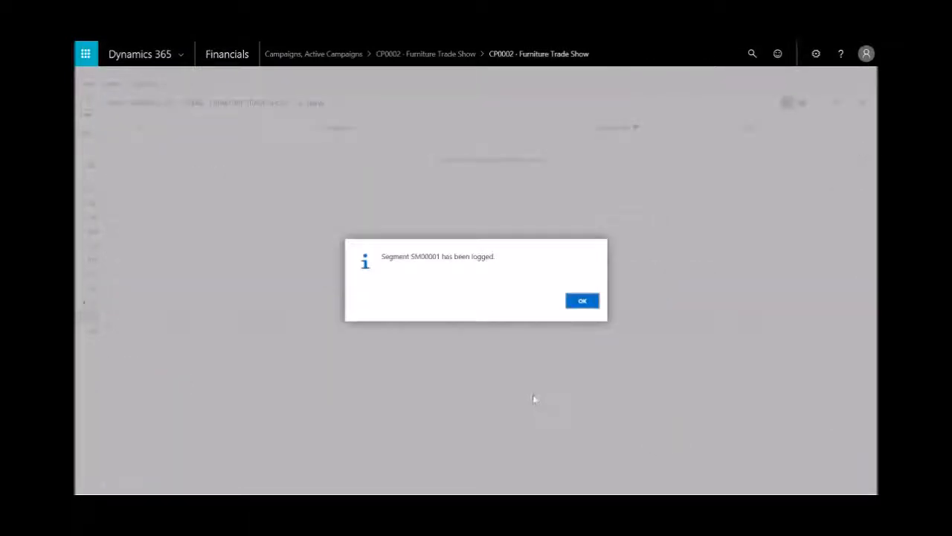
left_click(581, 301)
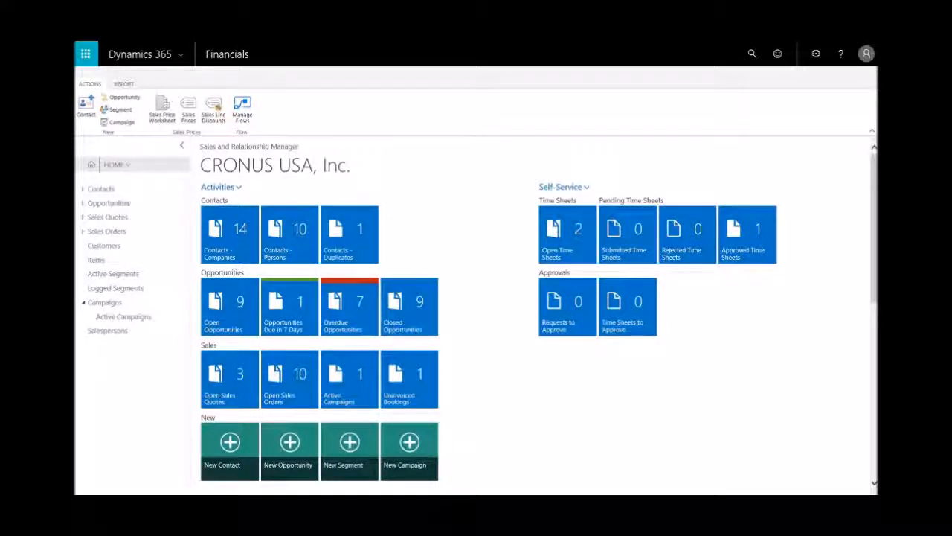
View the statistics of the Furniture Trade Show campaign from the active campaigns list
left_click(118, 318)
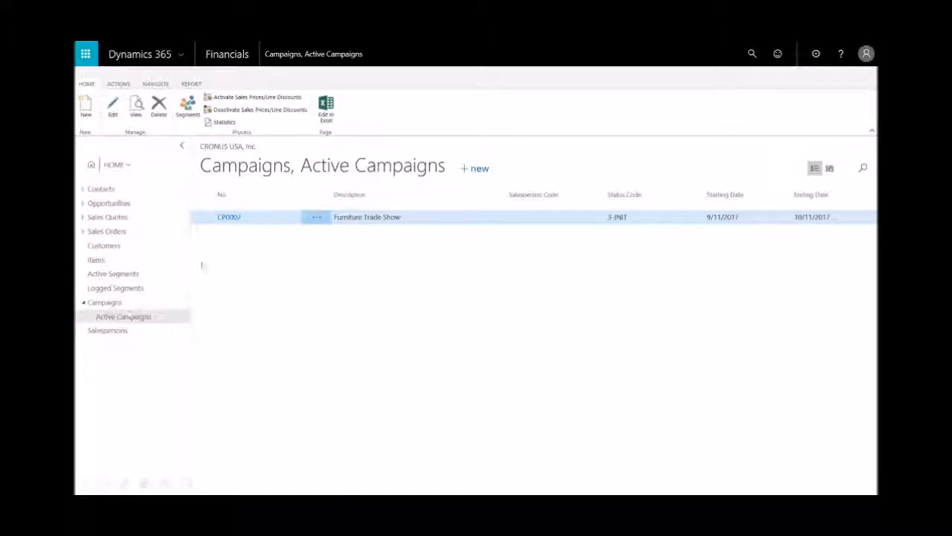
left_click(222, 123)
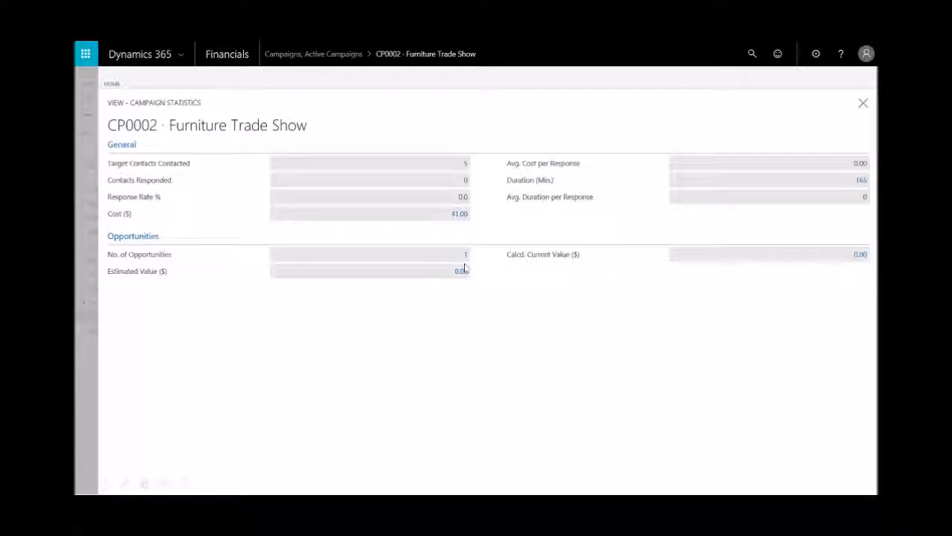
left_click(862, 104)
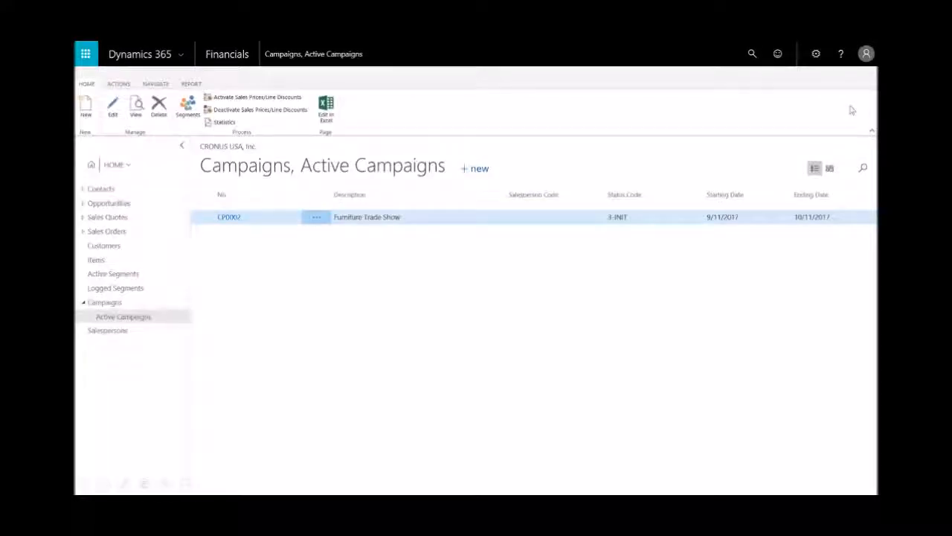
Run the Campaign Details report, view the resulting PDF and close it
left_click(192, 84)
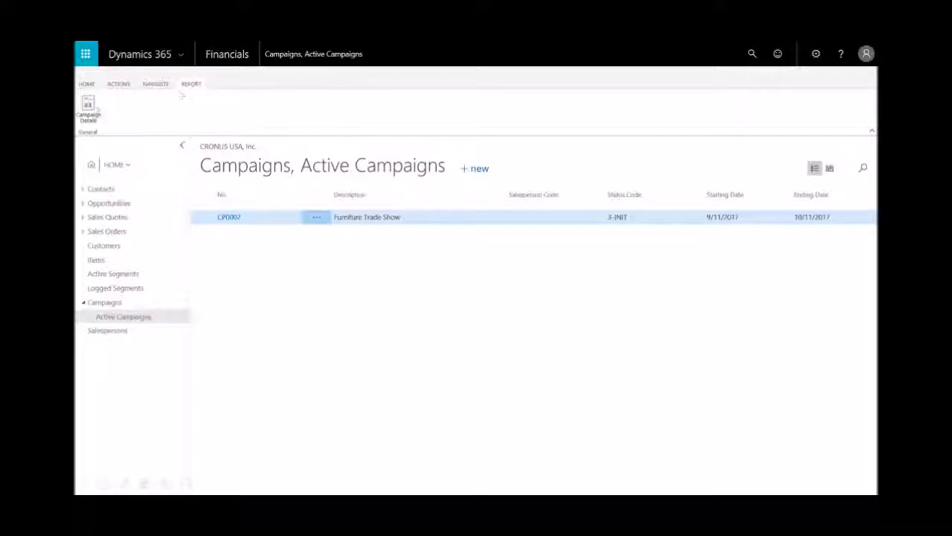
left_click(92, 109)
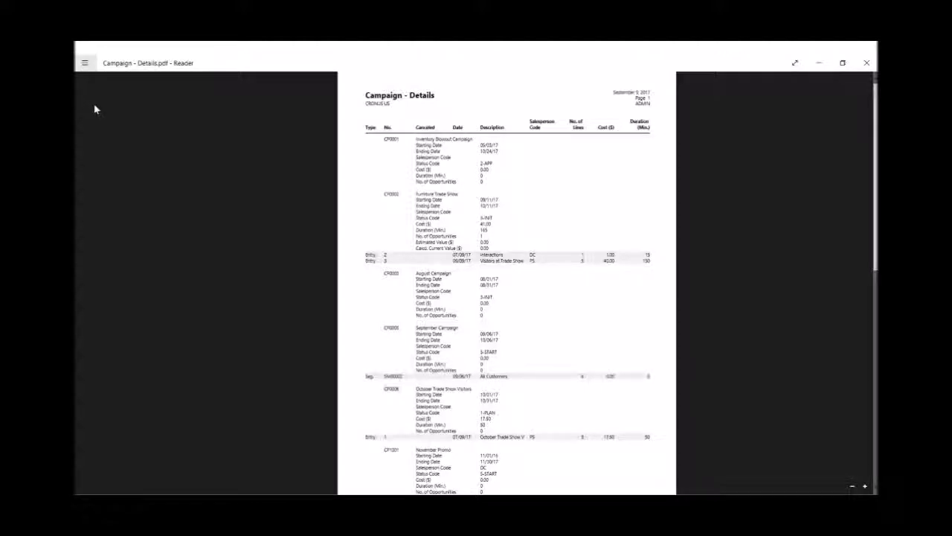
left_click(868, 64)
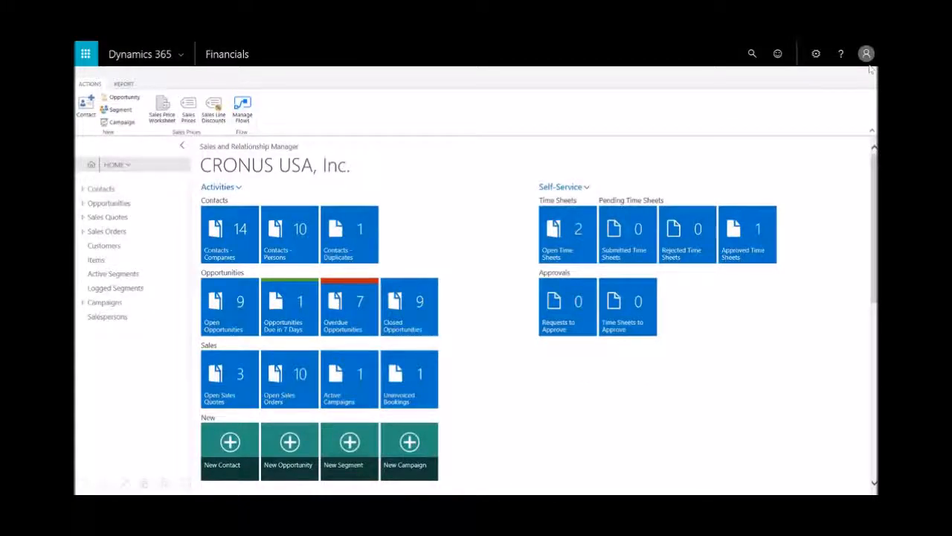